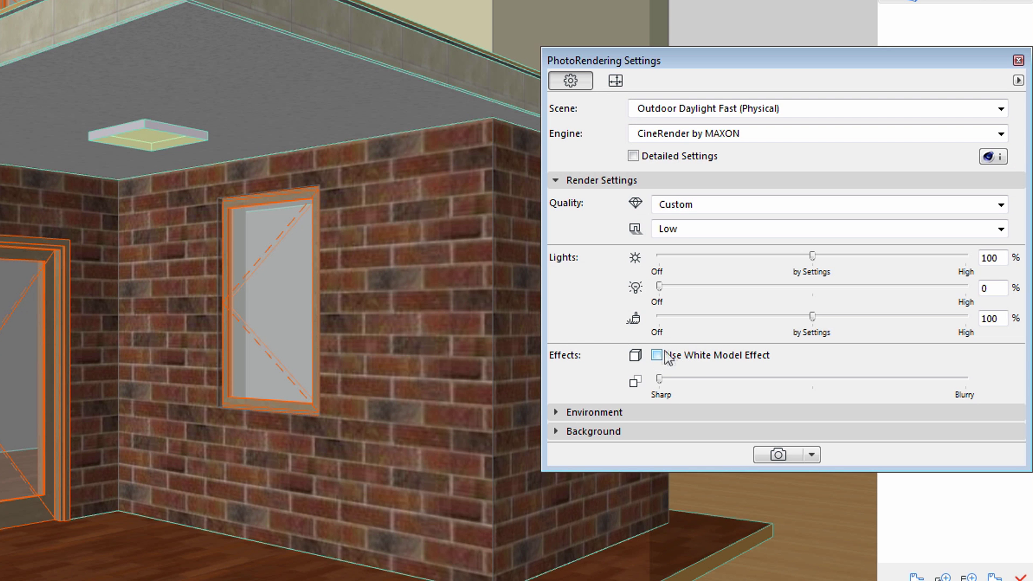
- Enable the White Model effect for the photo rendering and render the perspective view
left_click(657, 356)
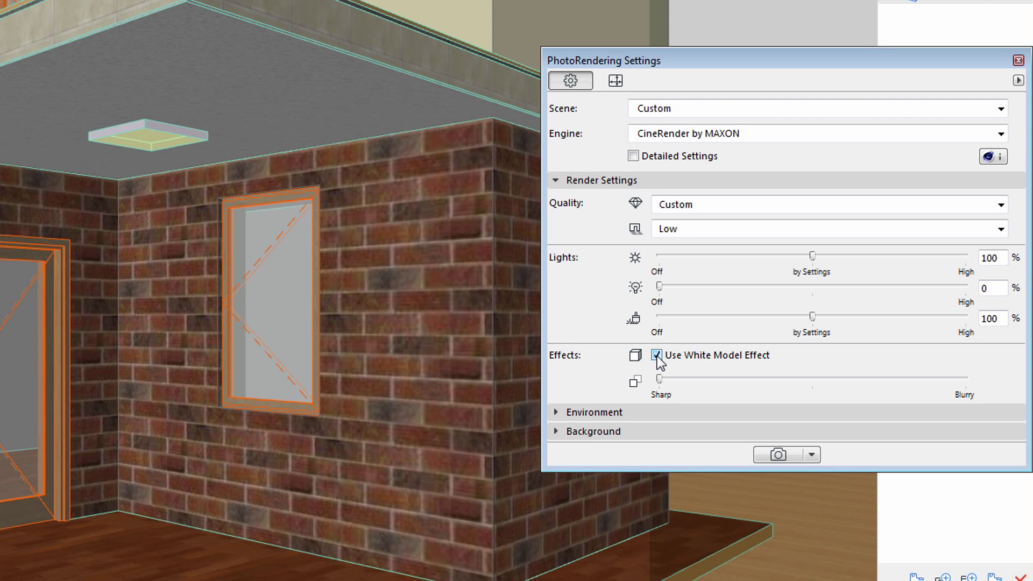
left_click(780, 456)
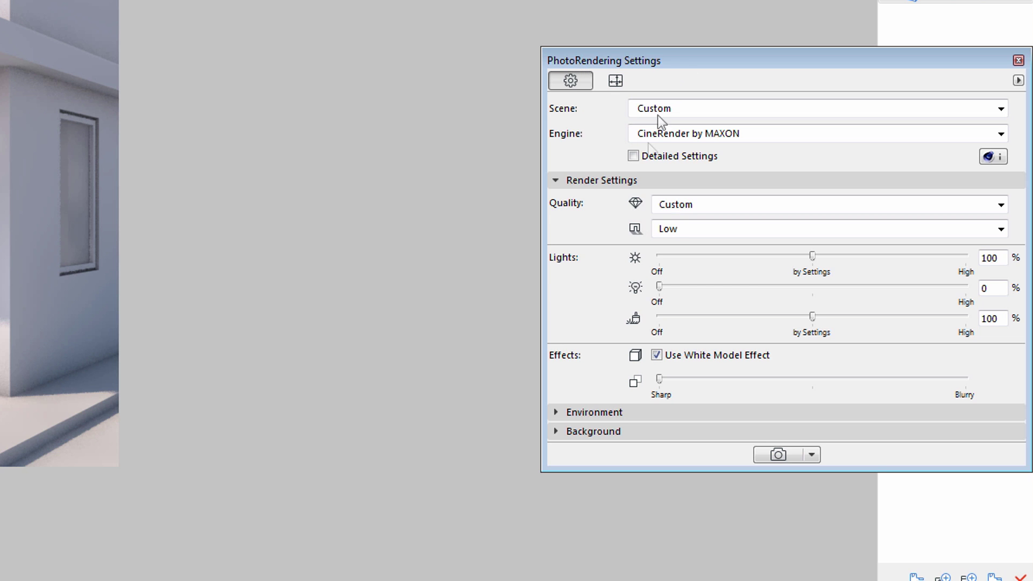
- Show the detailed render settings and set the Monochrome Model effect's mode to Select Color
left_click(633, 157)
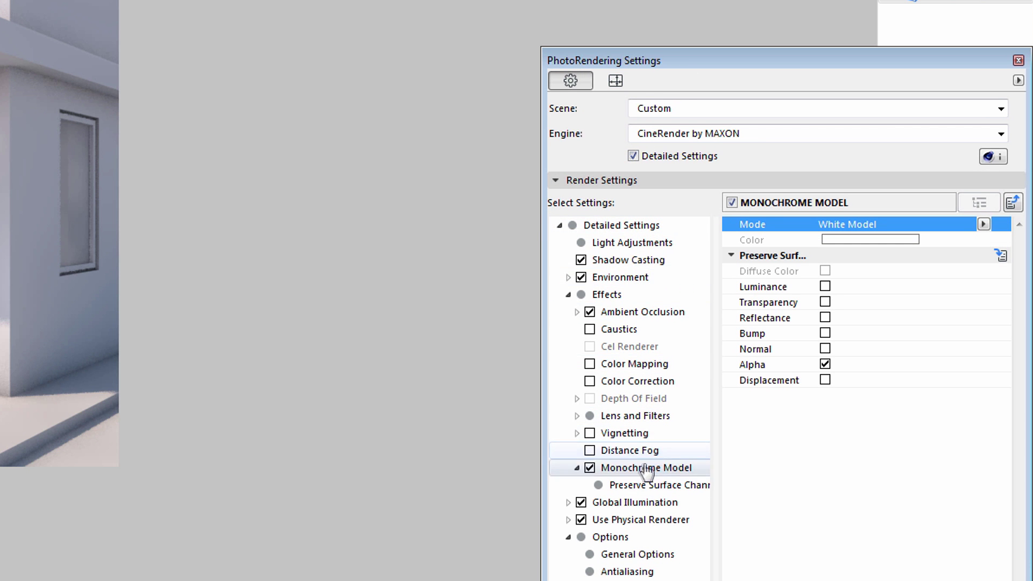
left_click(619, 469)
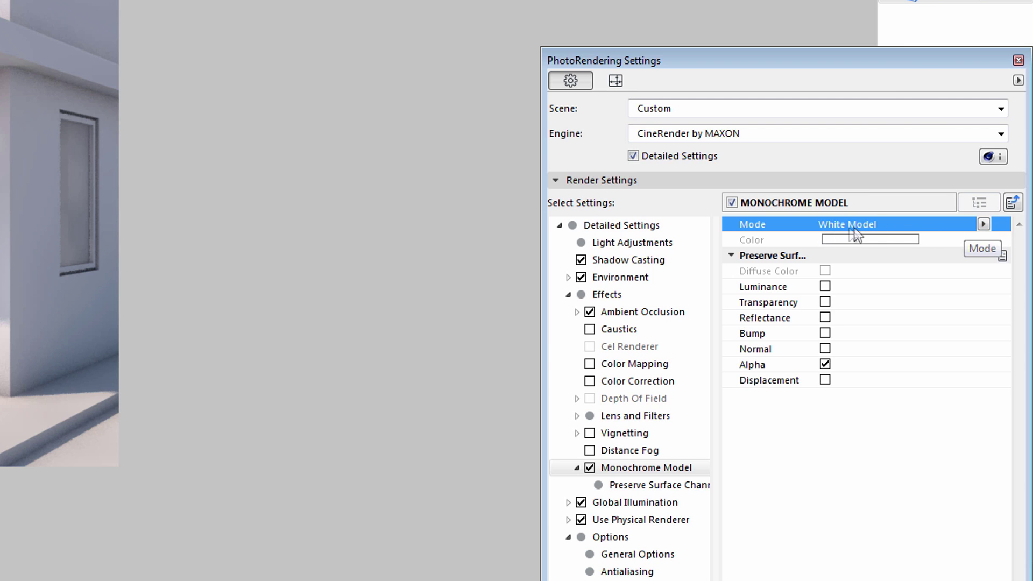
left_click(981, 225)
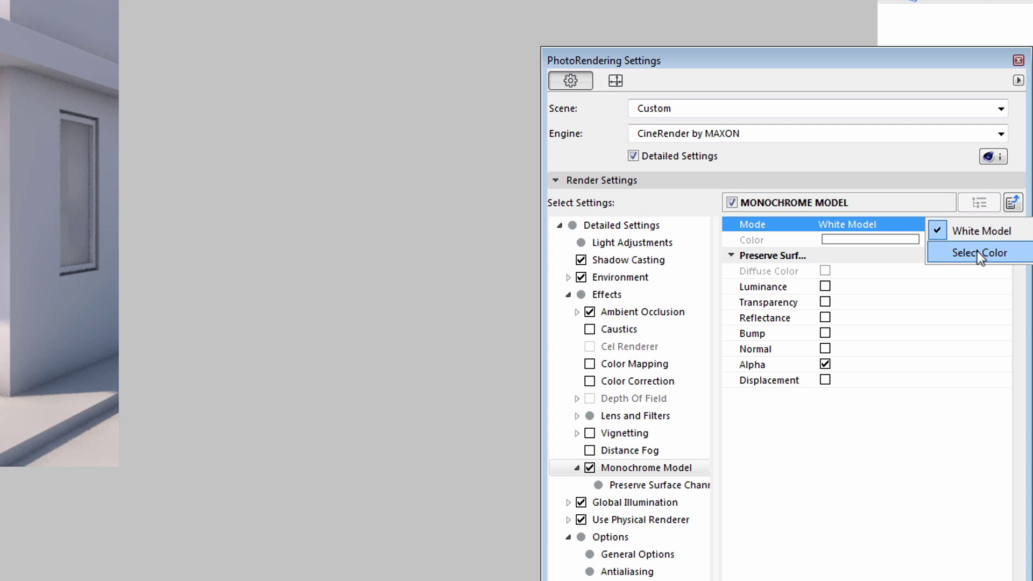
left_click(977, 253)
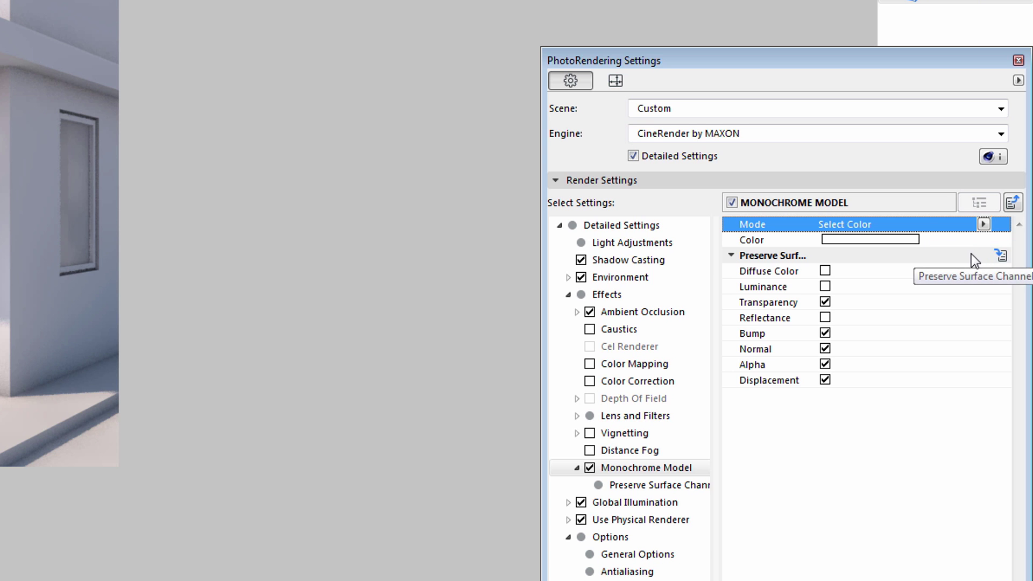
- Set the Monochrome Model color to a muted green, about RGB 166, 198, 171
left_click(884, 239)
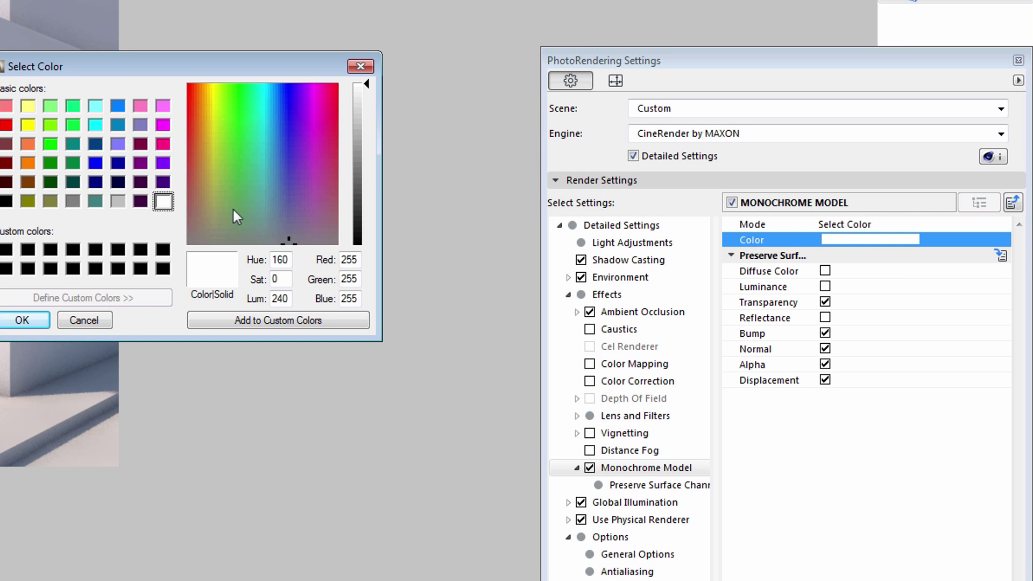
left_click(242, 211)
left_click(363, 132)
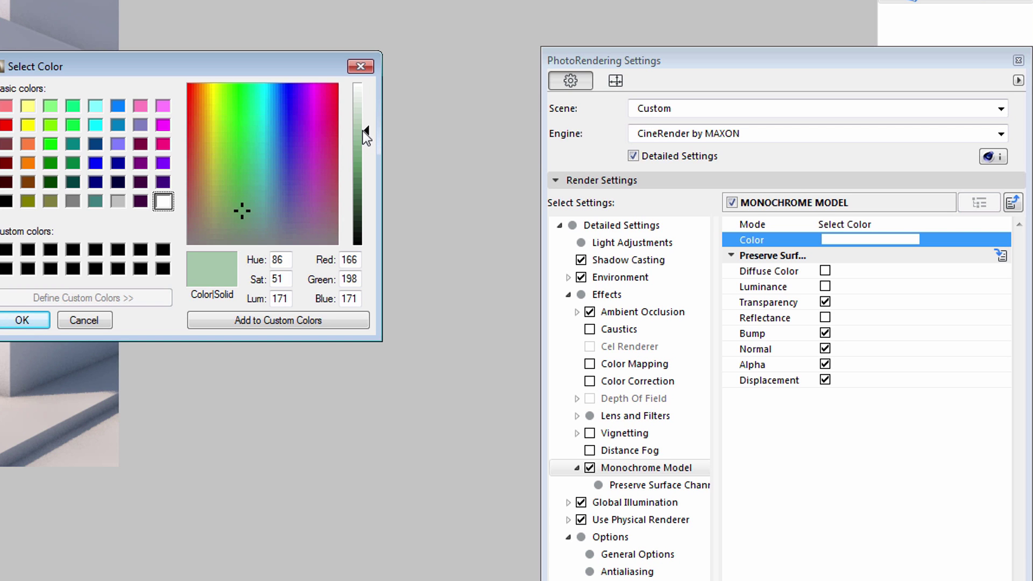
left_click(34, 321)
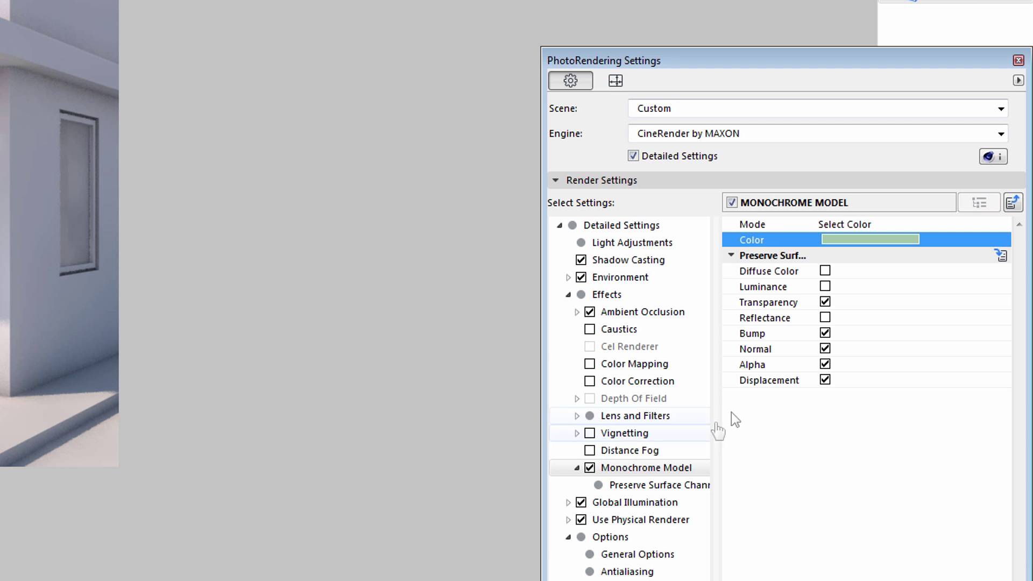
- Stop preserving the Displacement, Alpha, Normal, Bump and Transparency surface channels, and render the view
left_click(825, 380)
left_click(825, 364)
left_click(824, 349)
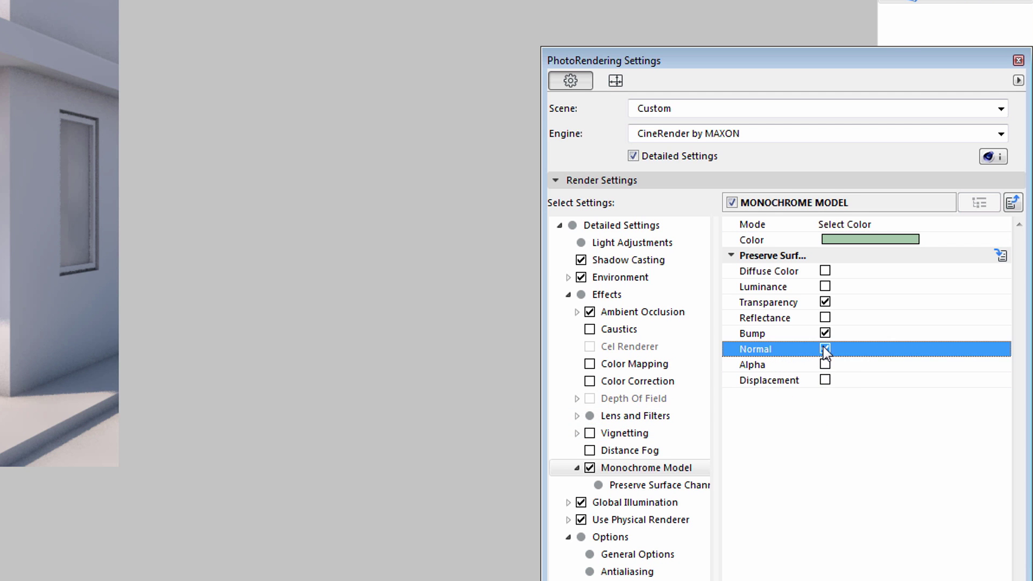
left_click(825, 333)
left_click(825, 302)
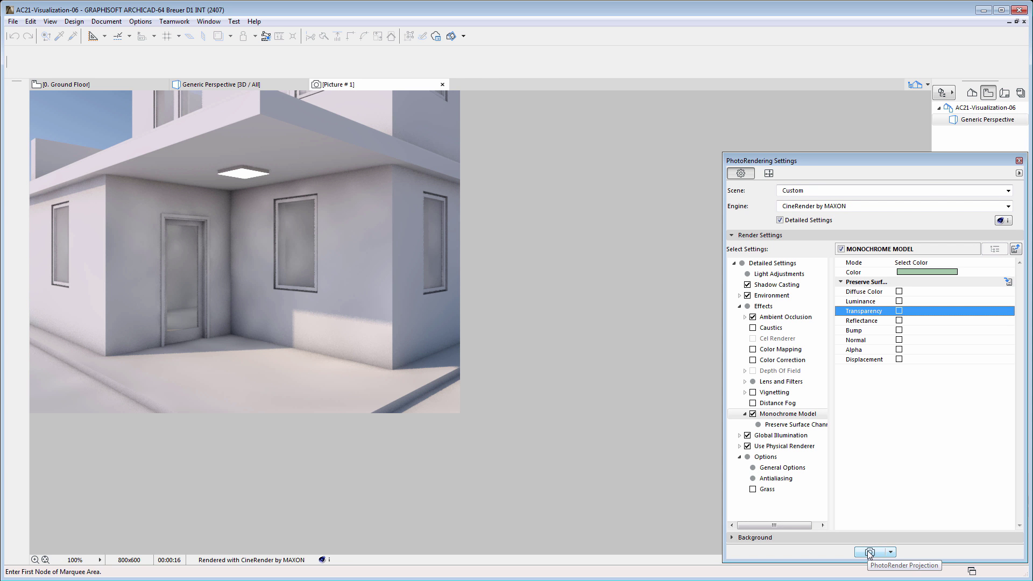
left_click(869, 552)
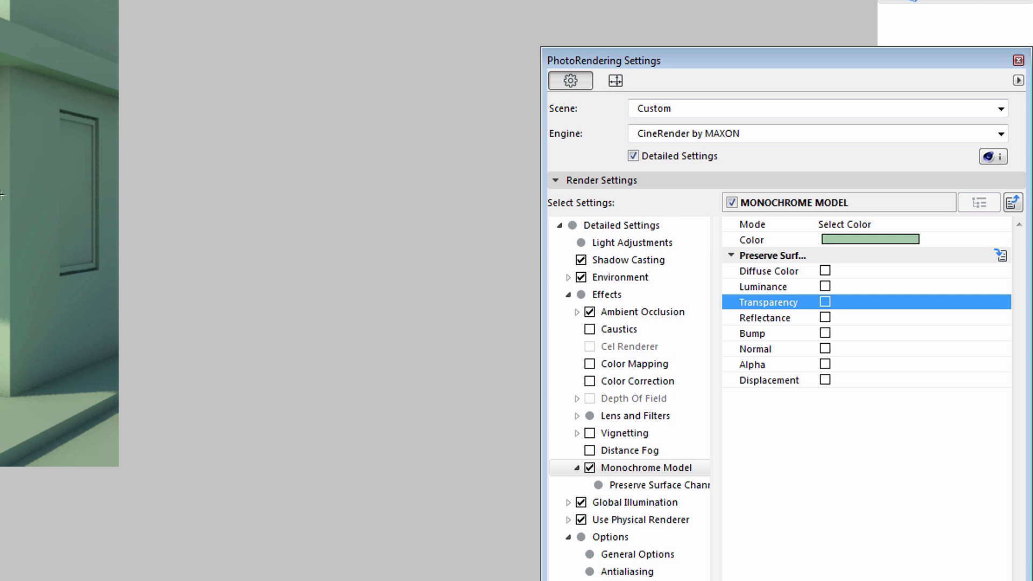
- Render the view with the Luminance channel preserved, and again with Transparency preserved as well
left_click(825, 285)
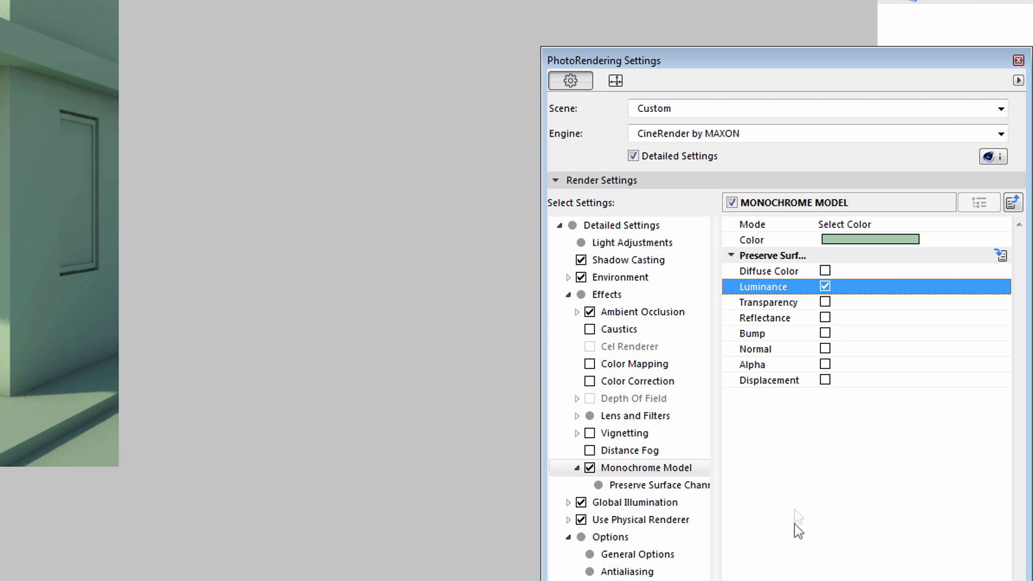
left_click(869, 553)
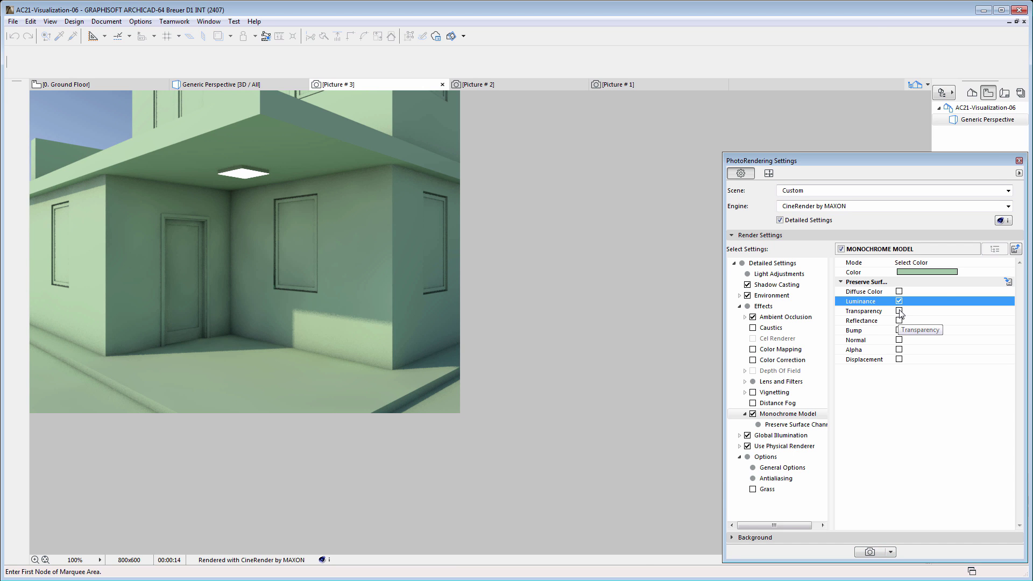
left_click(899, 312)
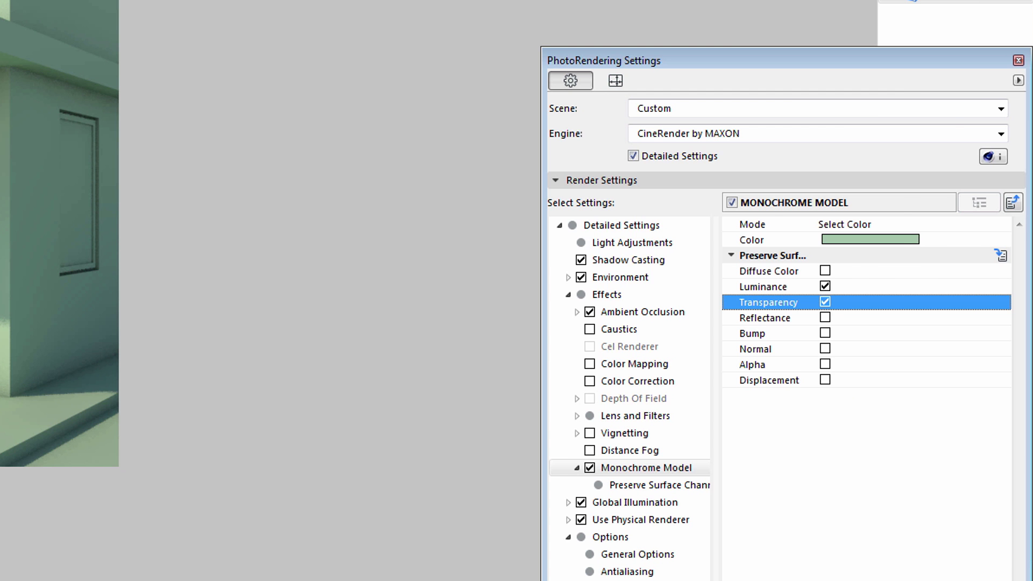
left_click(870, 552)
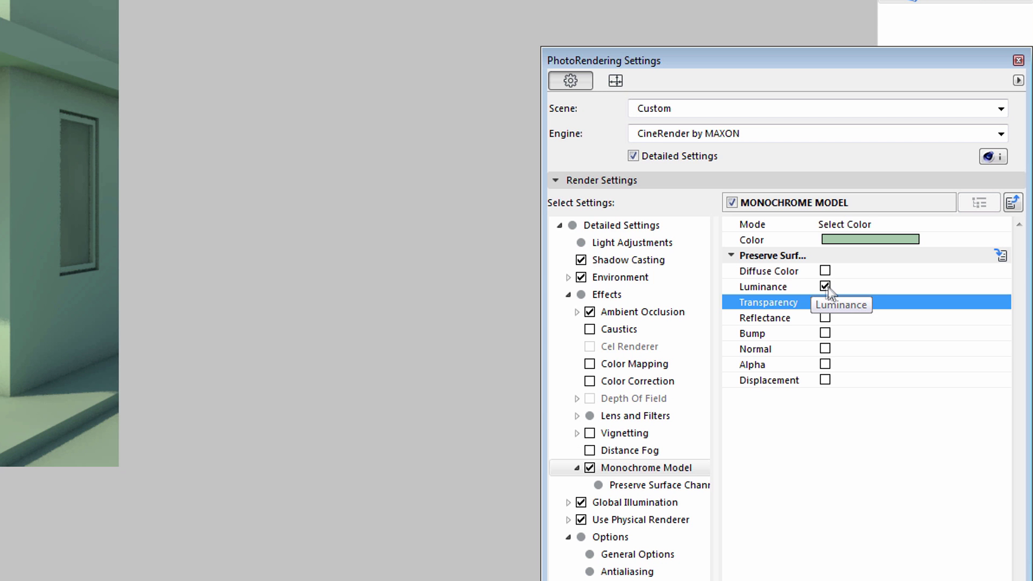
- Render the view with only the Reflectance channel preserved, and again with Bump preserved as well
left_click(824, 285)
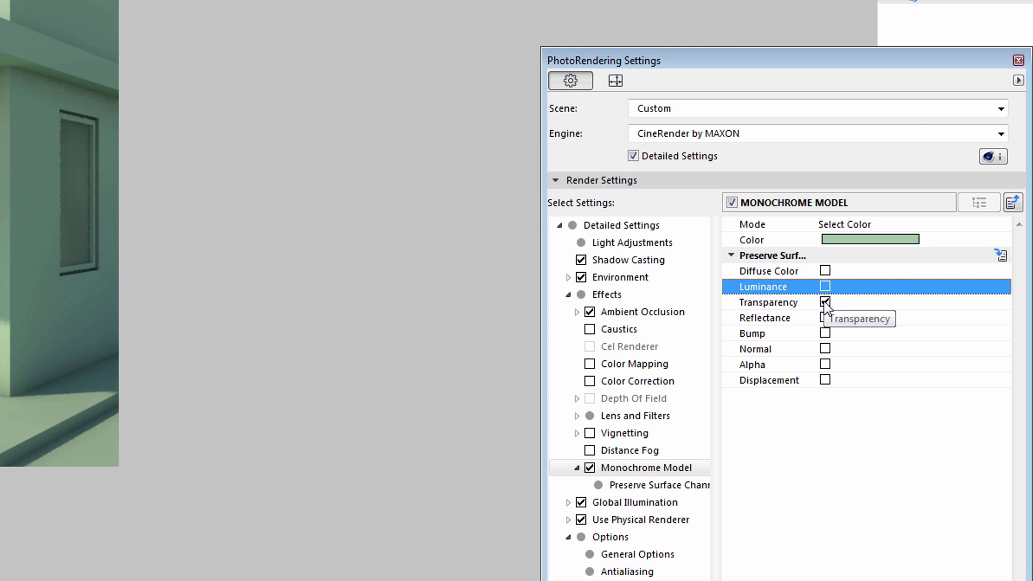
left_click(824, 301)
left_click(824, 317)
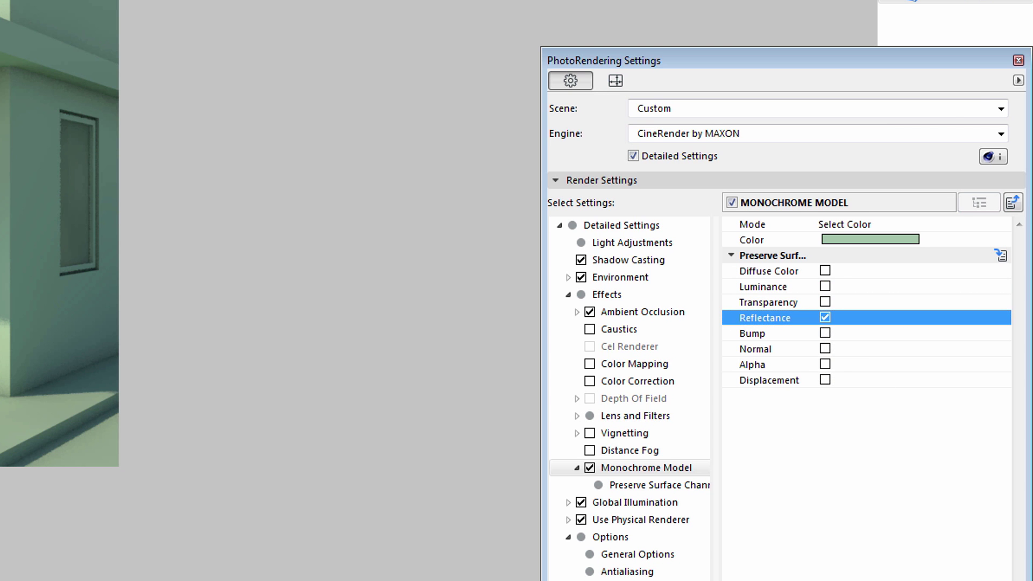
left_click(783, 580)
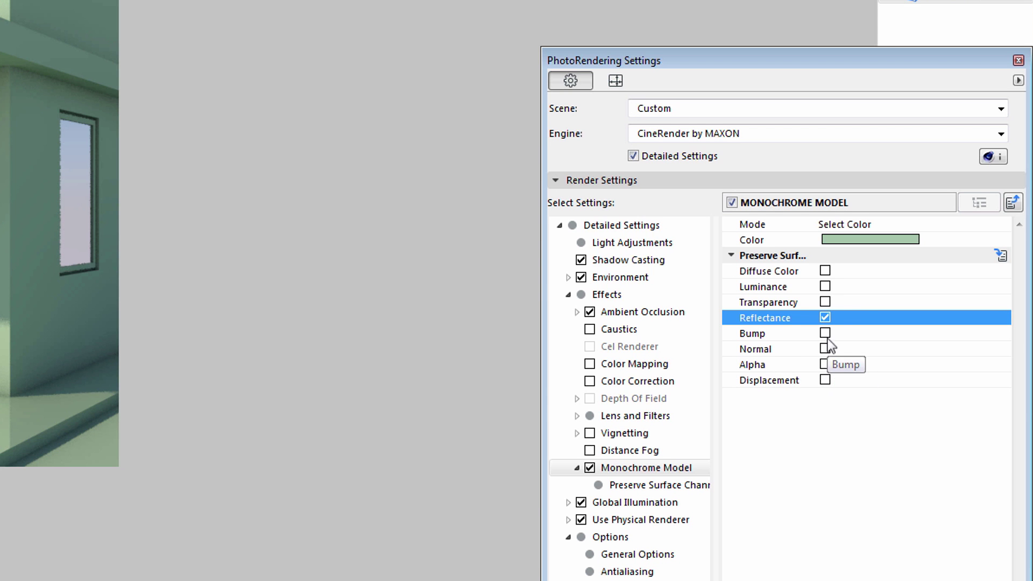
left_click(827, 333)
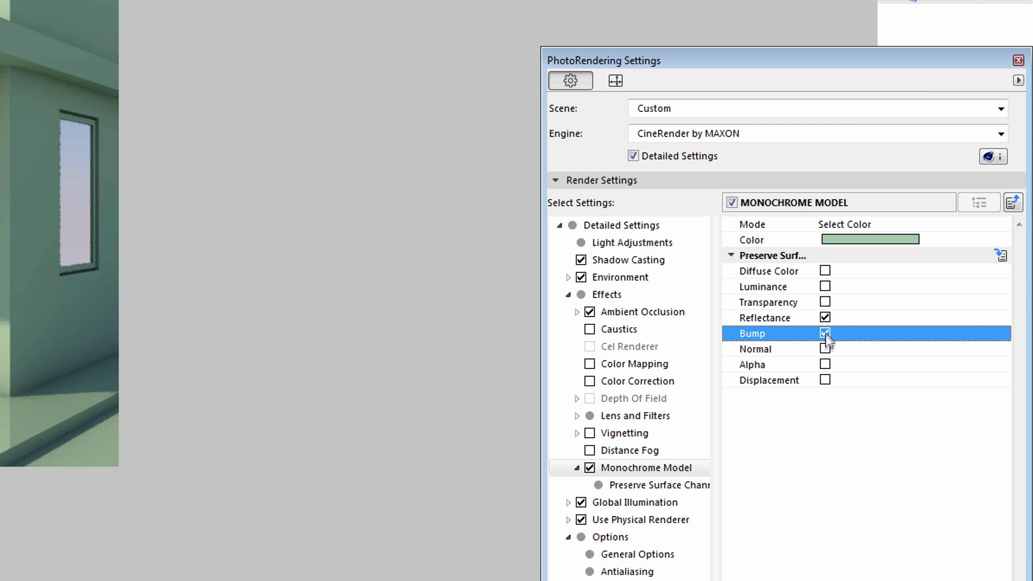
left_click(870, 552)
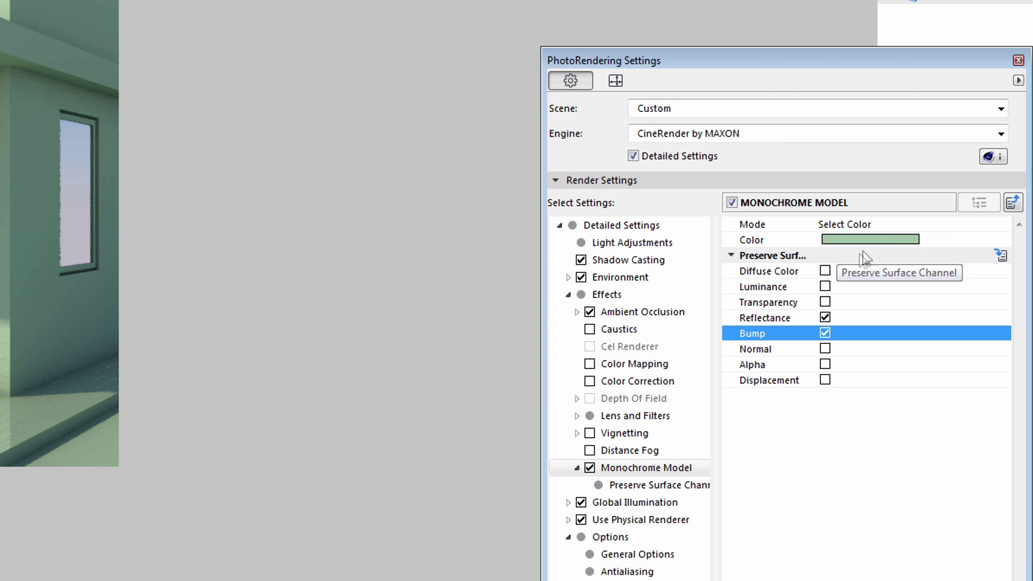
- Store the current render settings as a custom scene named Monochrome
left_click(761, 112)
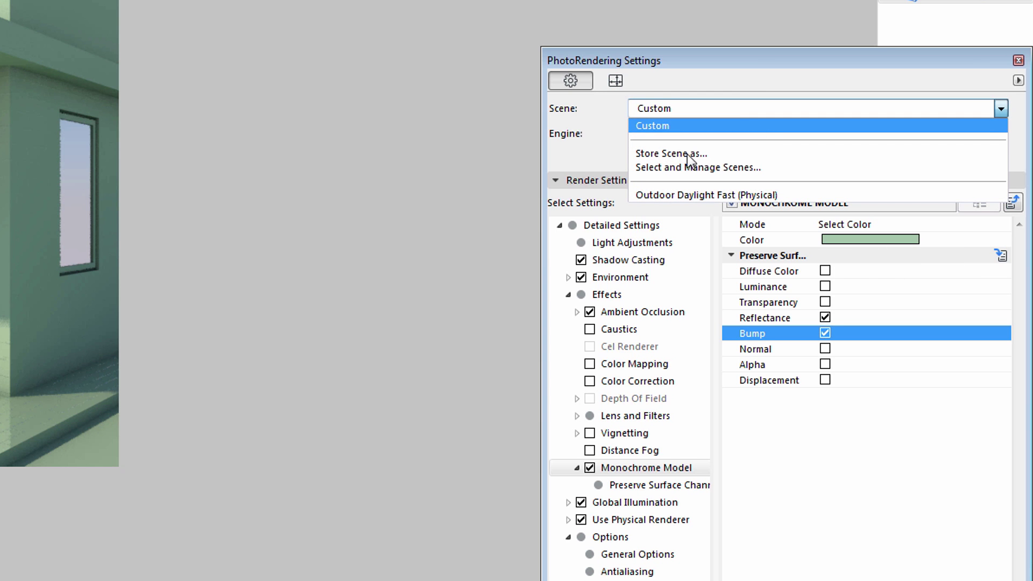
left_click(662, 153)
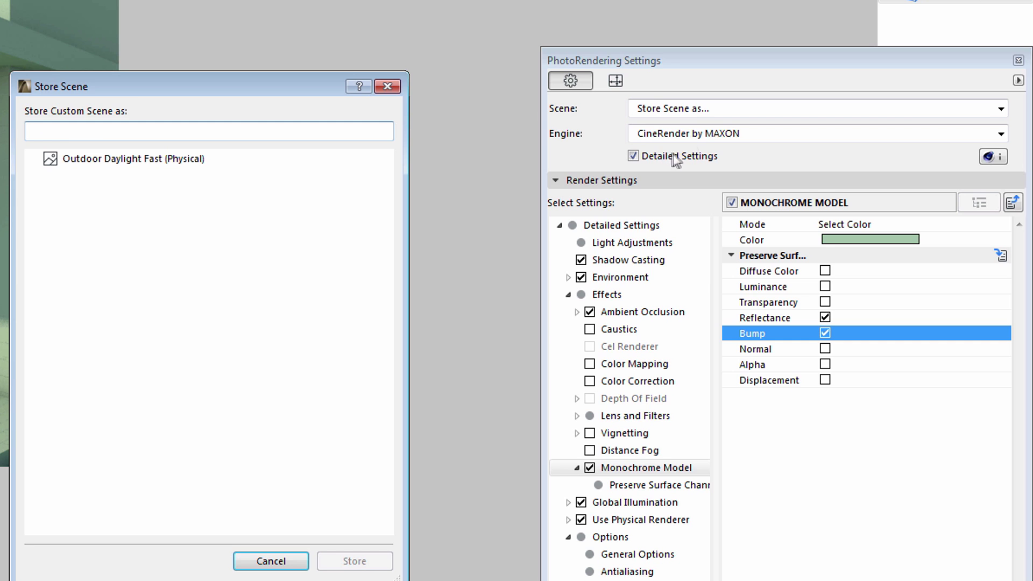
type("Monochrome")
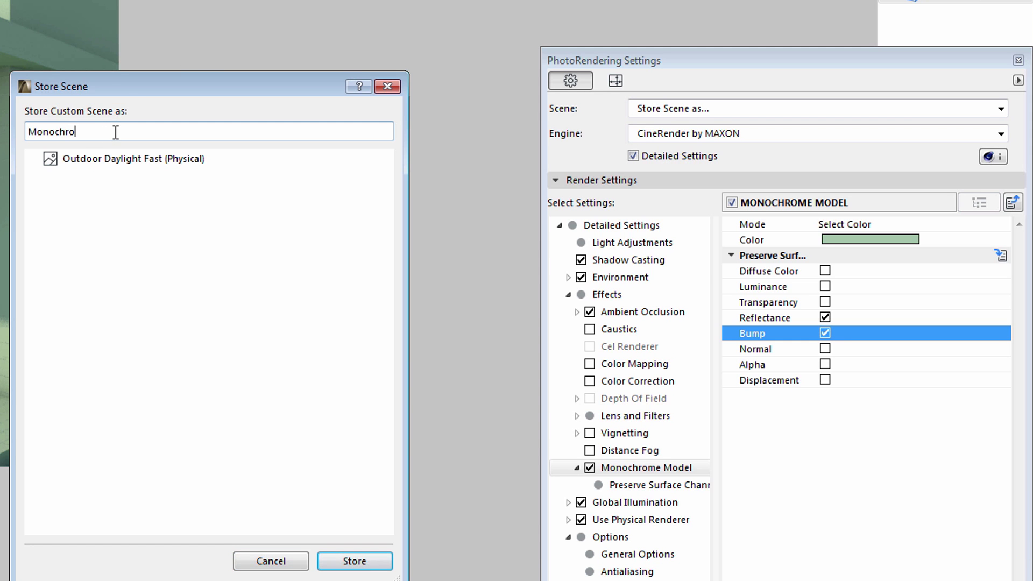
left_click(364, 560)
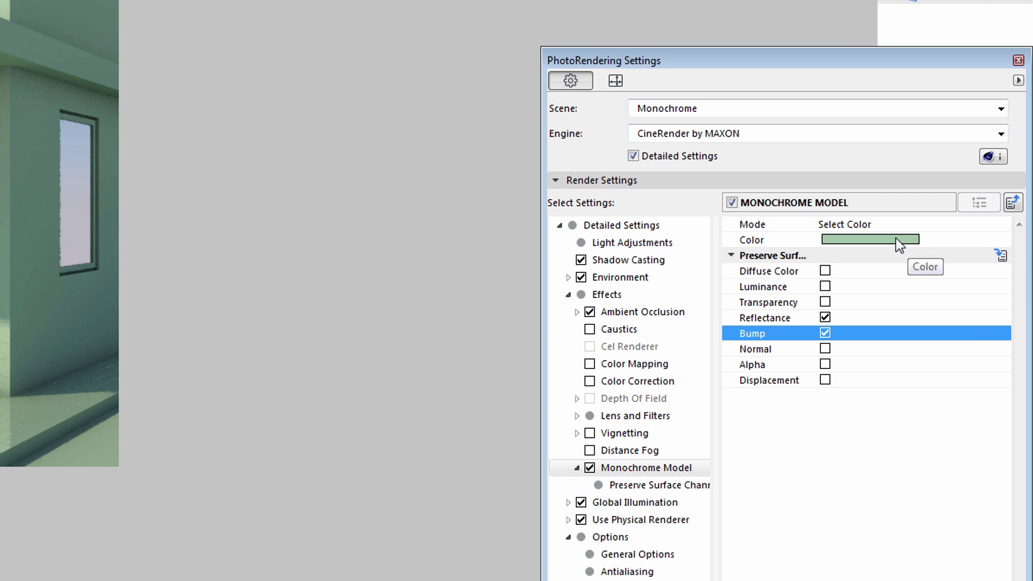
- Change the Monochrome Model color to a bright magenta and render the view again
left_click(895, 238)
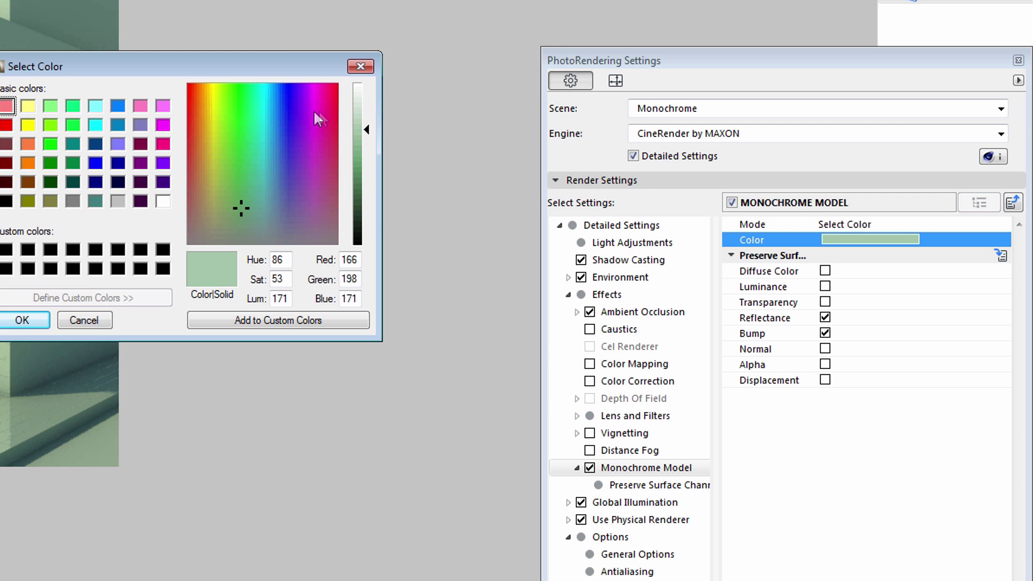
left_click(316, 112)
left_click(22, 319)
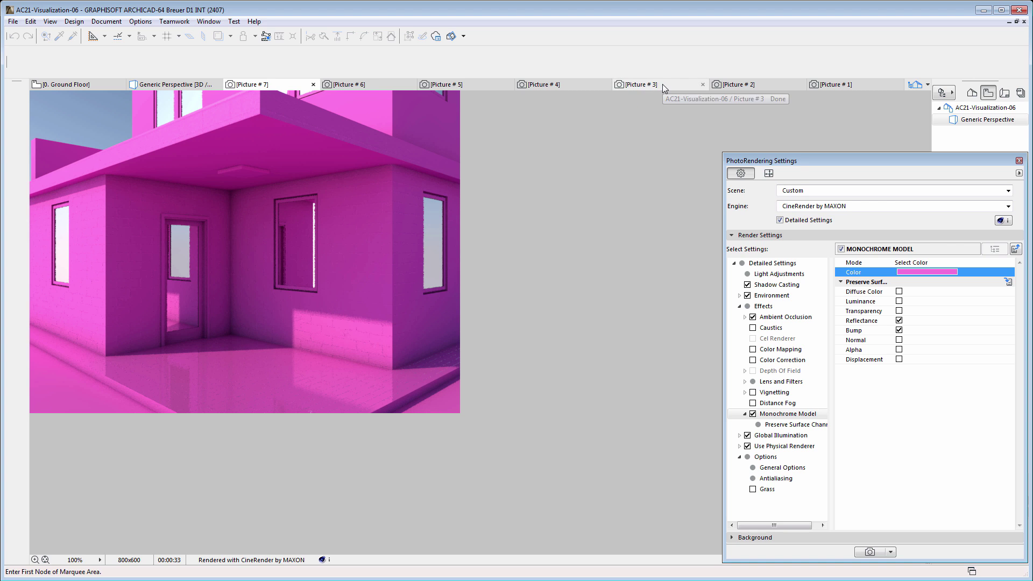
- Display the earlier Picture # 3 rendering to compare it with the magenta version
left_click(663, 84)
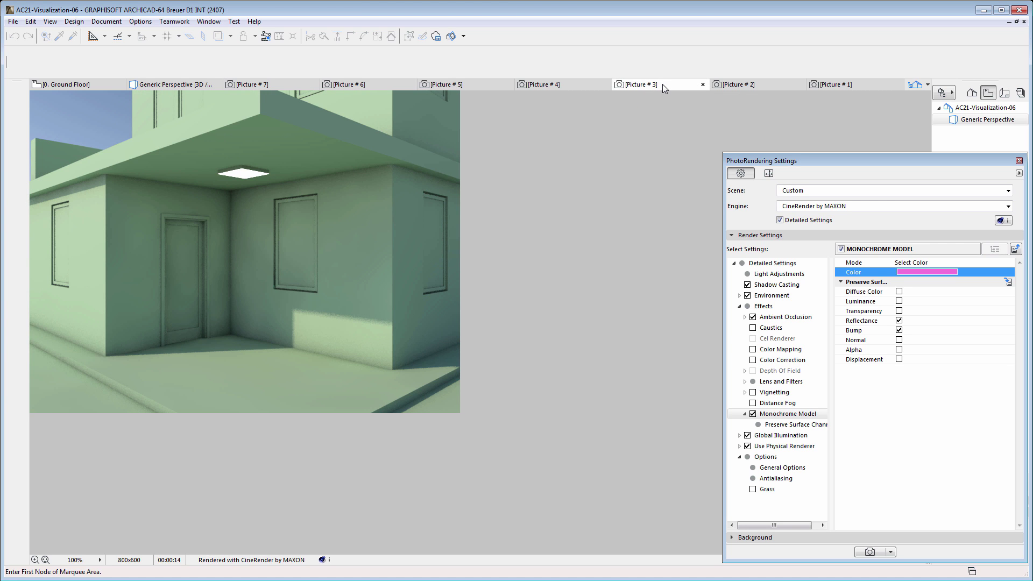